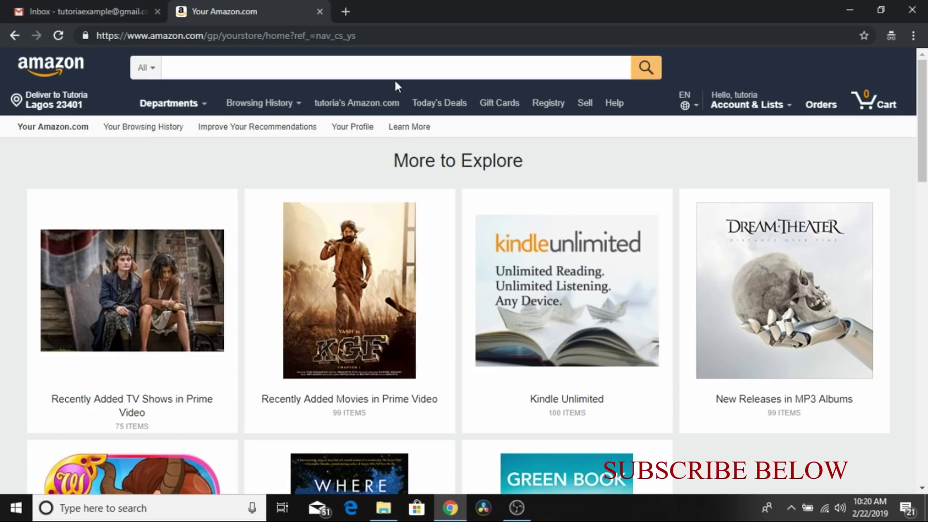
Check the Gmail inbox, then return to the Amazon store tab
left_click(80, 8)
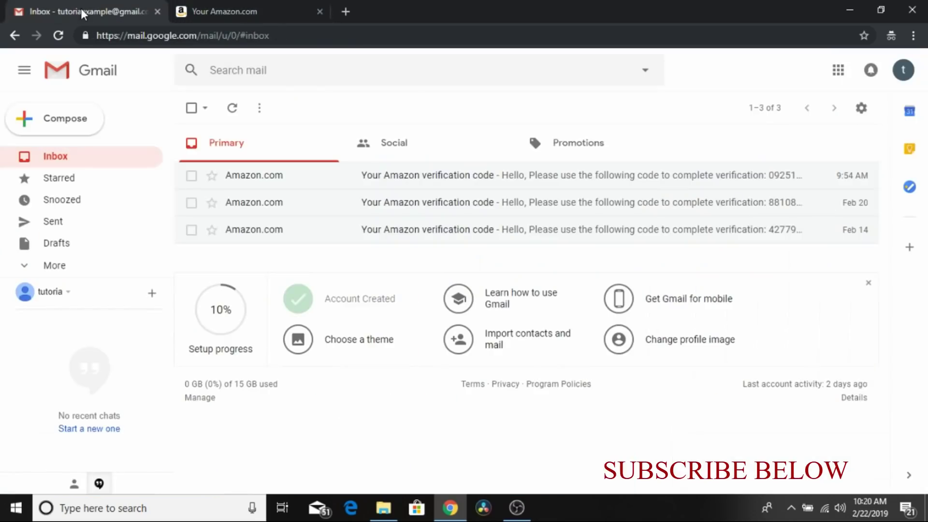
left_click(222, 9)
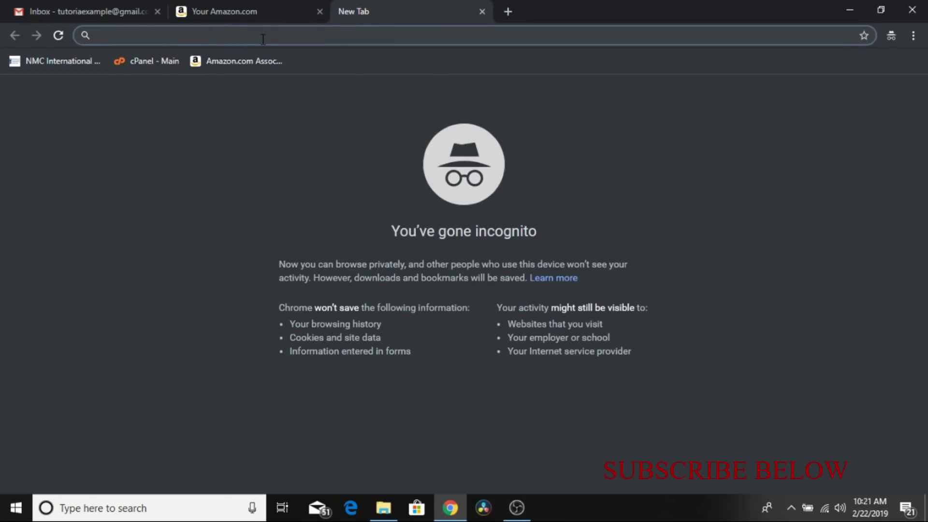
Search Google for 'amazon associate'
type("amaz")
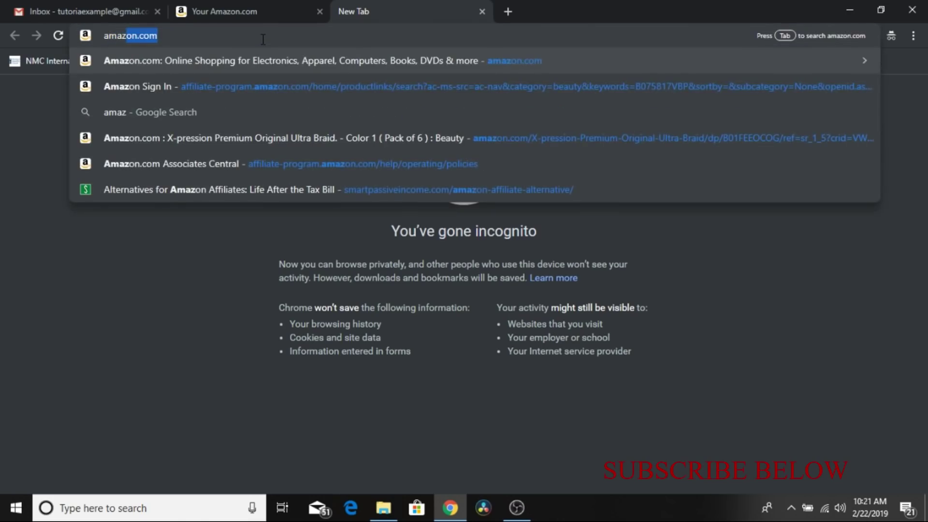
type("on associate")
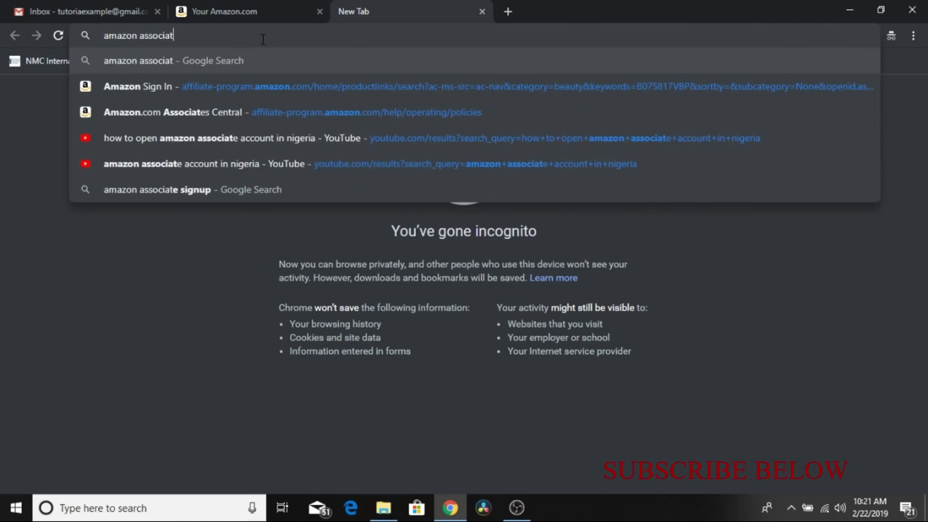
key("Return")
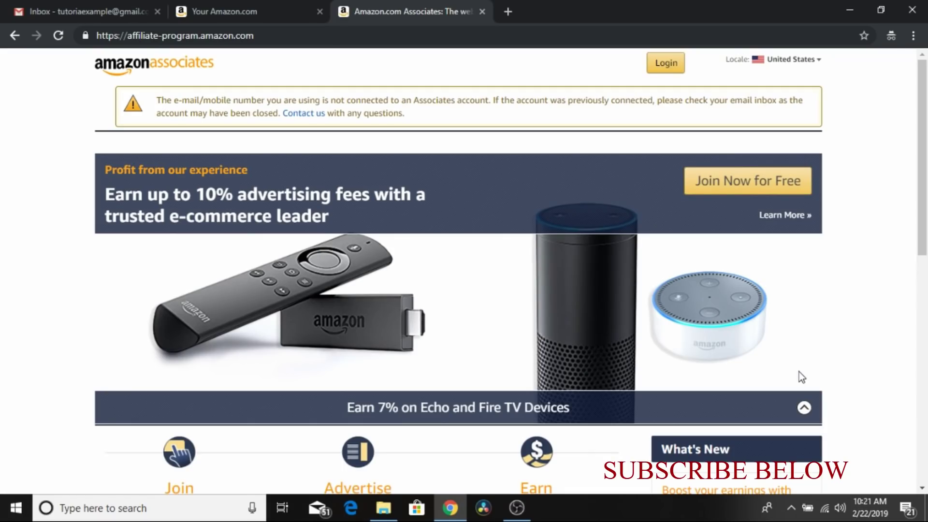
Join Associates for free, keeping the listed payee as main contact, and accept the account information
left_click(735, 185)
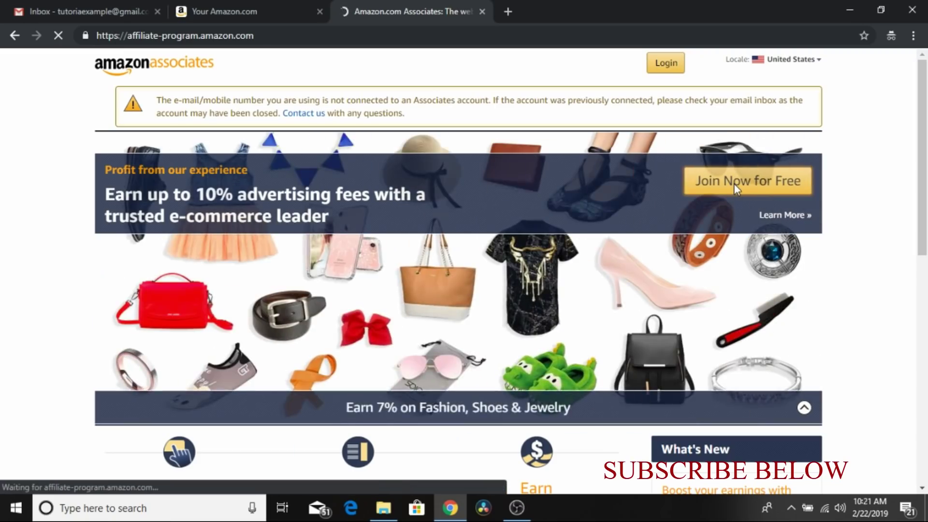
scroll(922, 488, "down", 3)
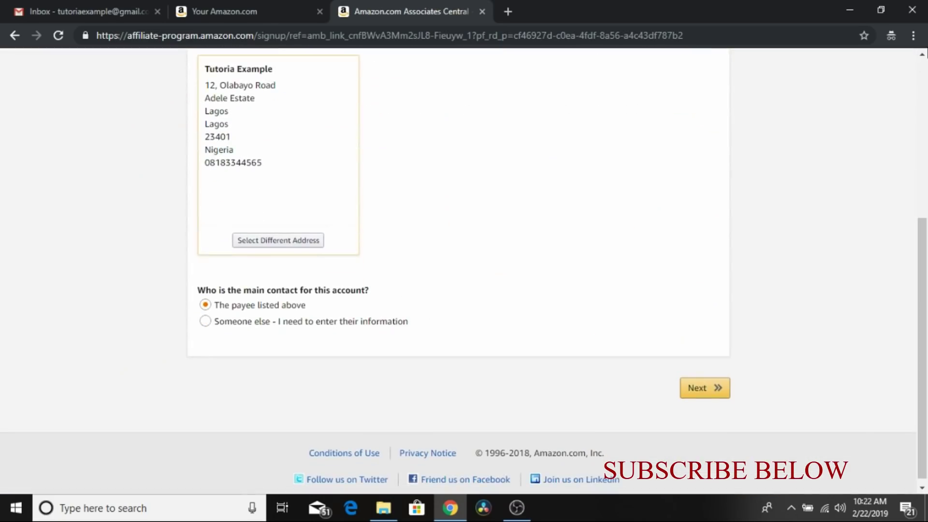
scroll(922, 55, "up", 3)
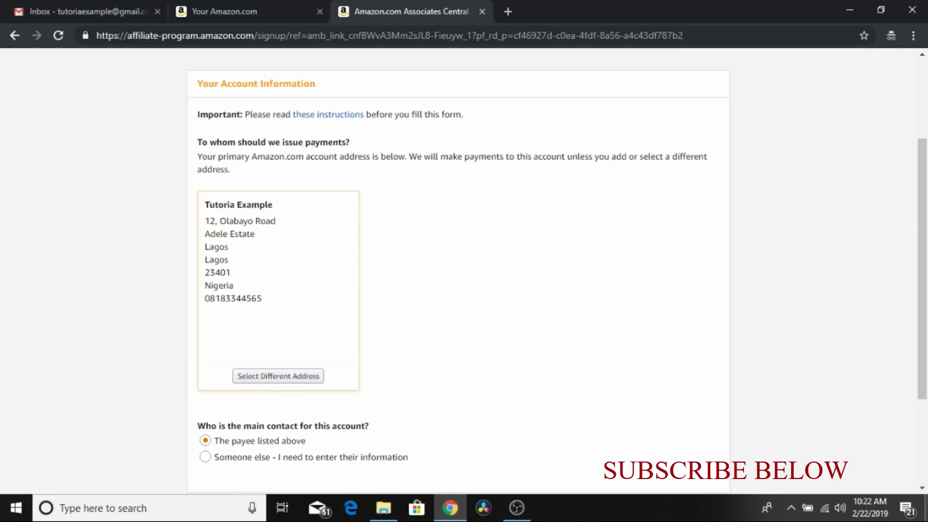
left_click(923, 488)
scroll(922, 489, "down", 2)
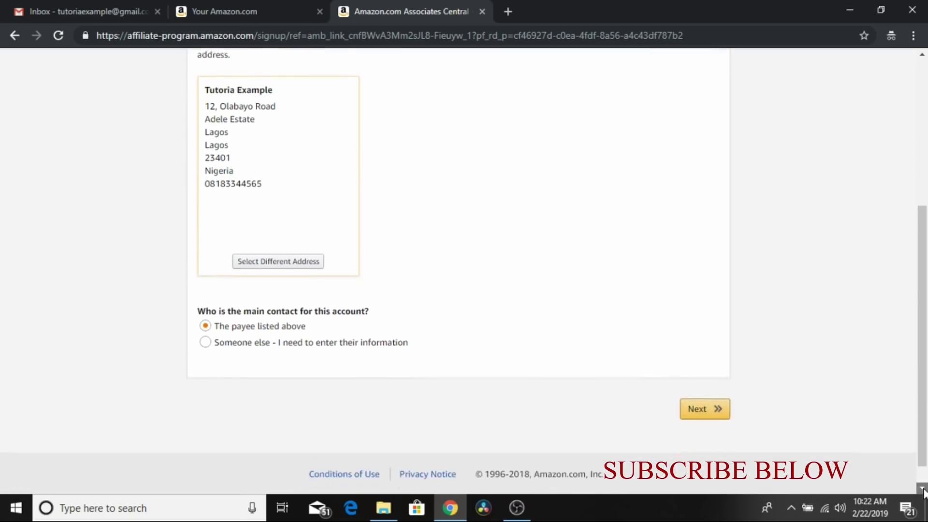
left_click(701, 394)
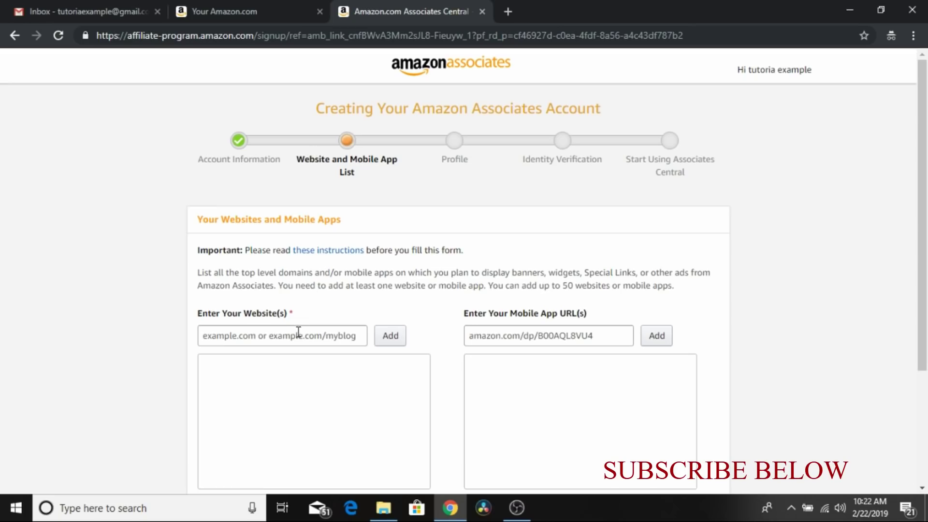
left_click(295, 333)
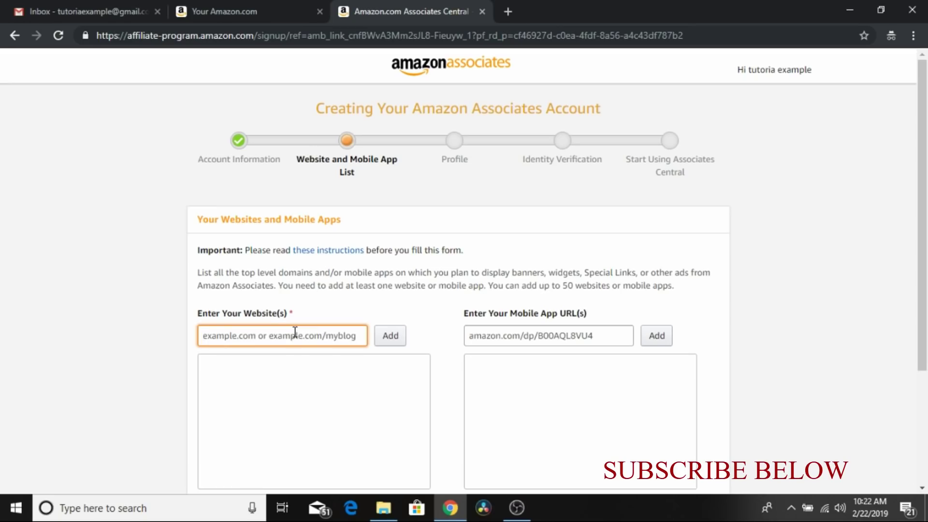
type("www")
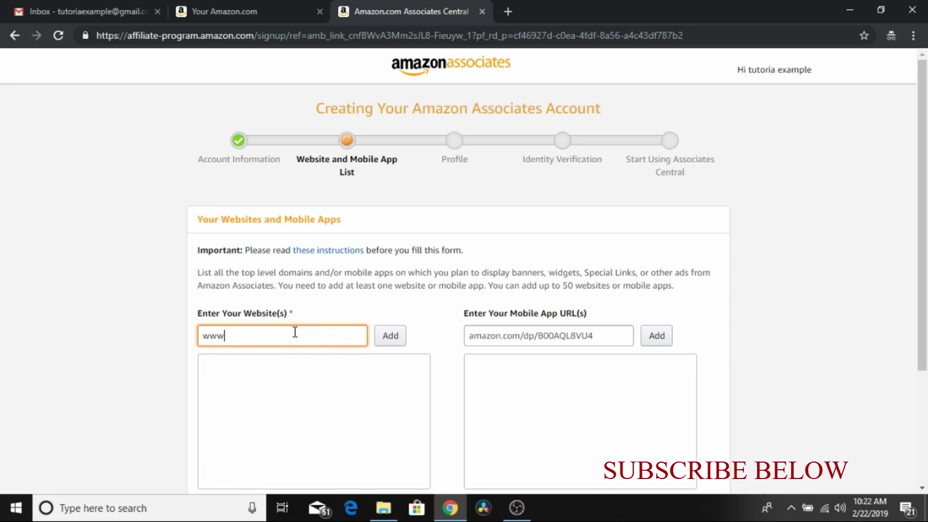
type(".tutorialexample.com")
left_click(385, 341)
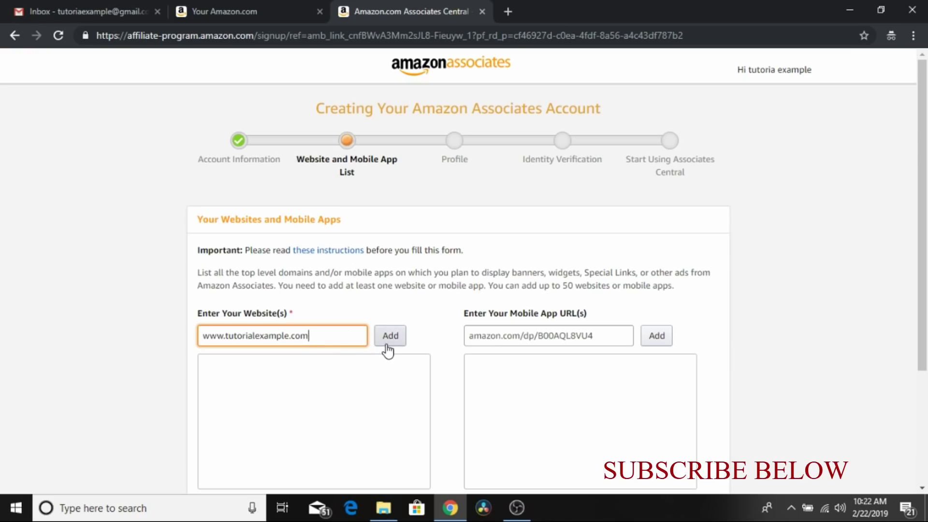
Submit the website list, answering No for sites aimed at children under 13
left_click(923, 489)
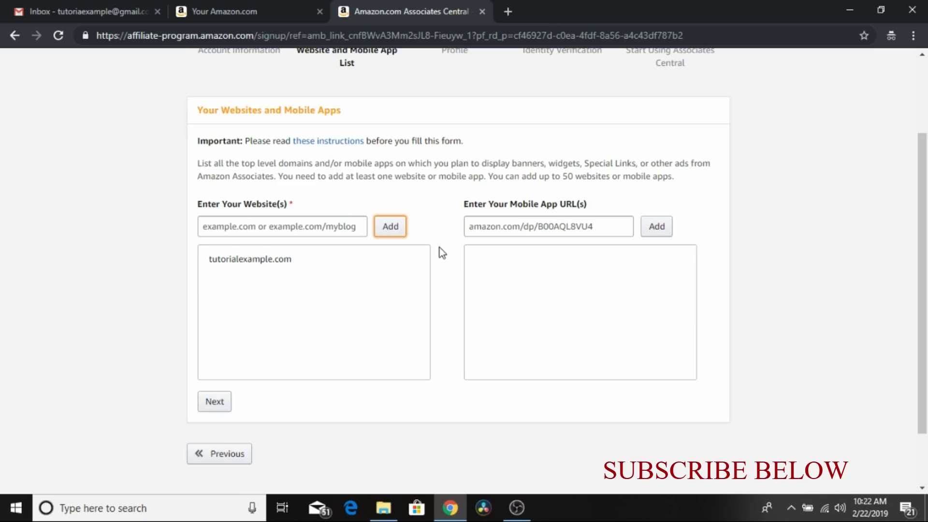
left_click(337, 226)
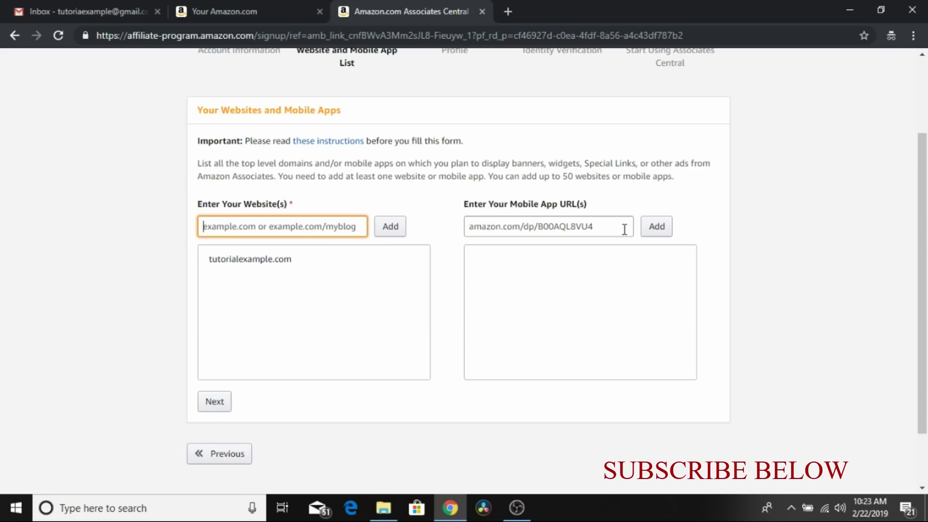
left_click(604, 226)
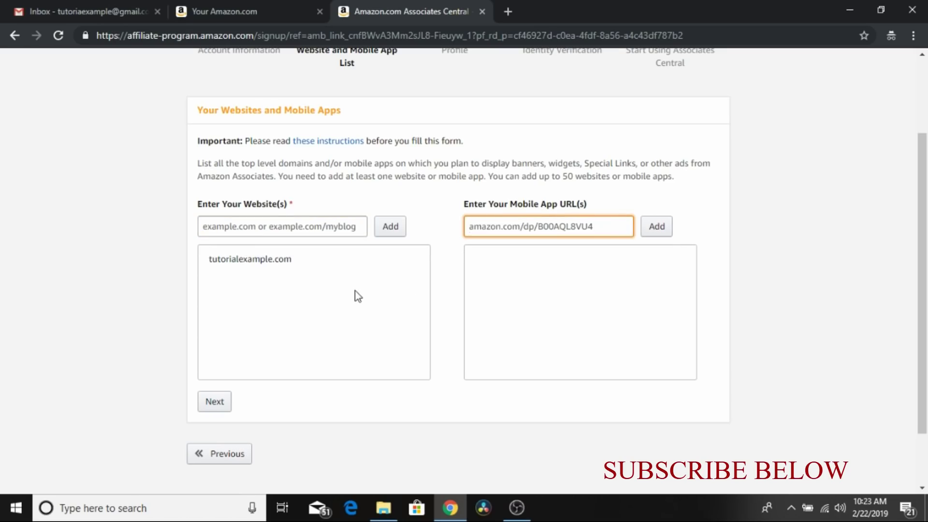
left_click(216, 402)
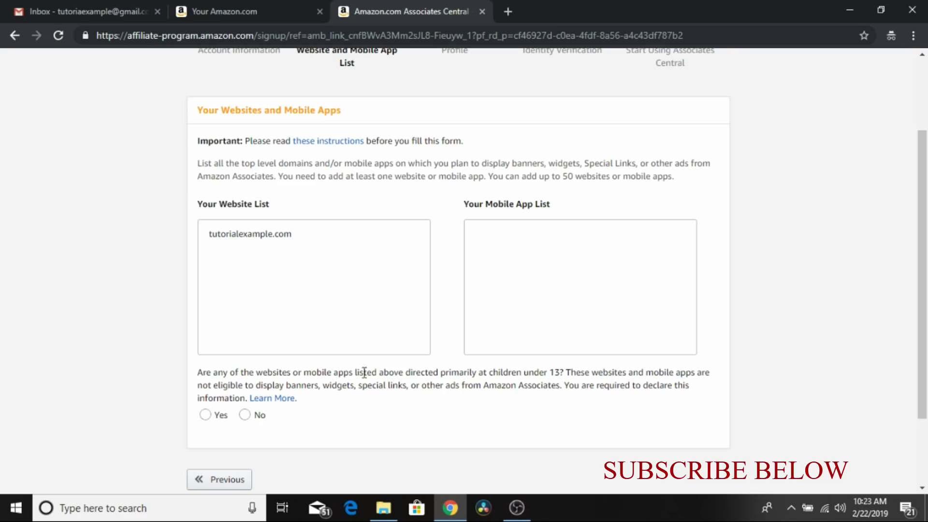
left_click(247, 415)
left_click(238, 446)
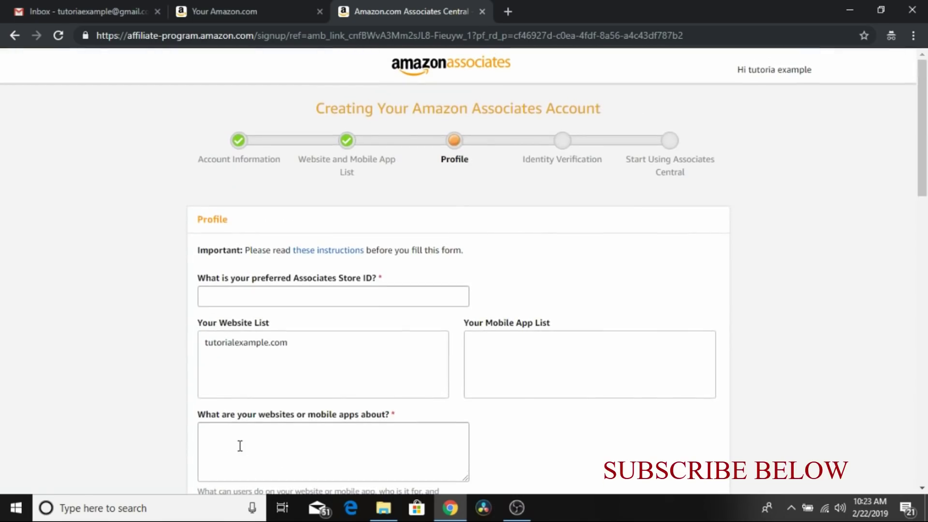
Enter 'tutor' as the preferred Store ID
left_click(284, 298)
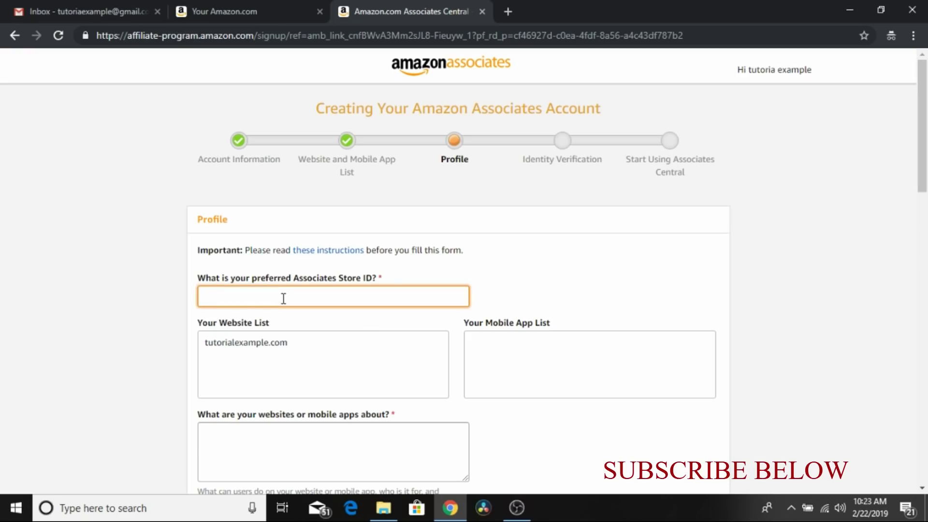
type("tutoria")
left_click(922, 488)
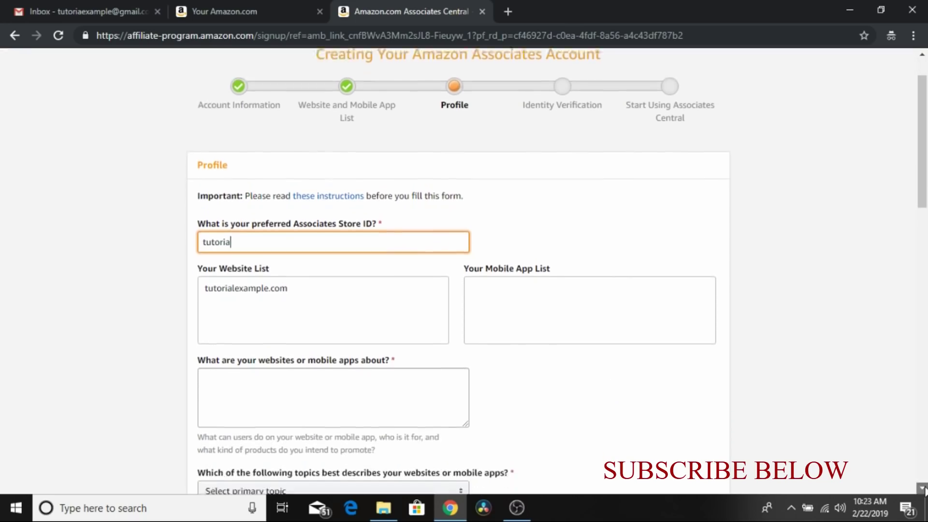
left_click(922, 489)
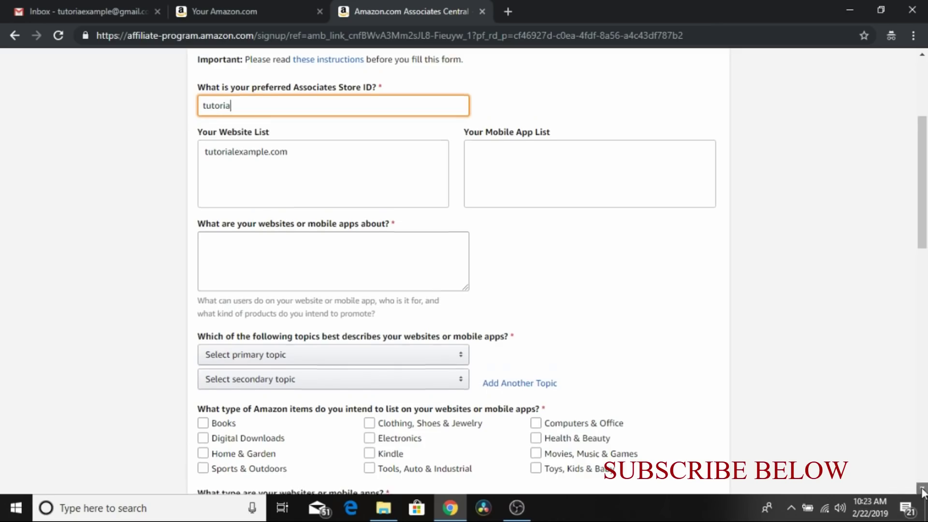
scroll(584, 304, "down", 1)
Describe the sites as 'tutorials' with primary topic Education/School/Reference/News and secondary Books
left_click(300, 231)
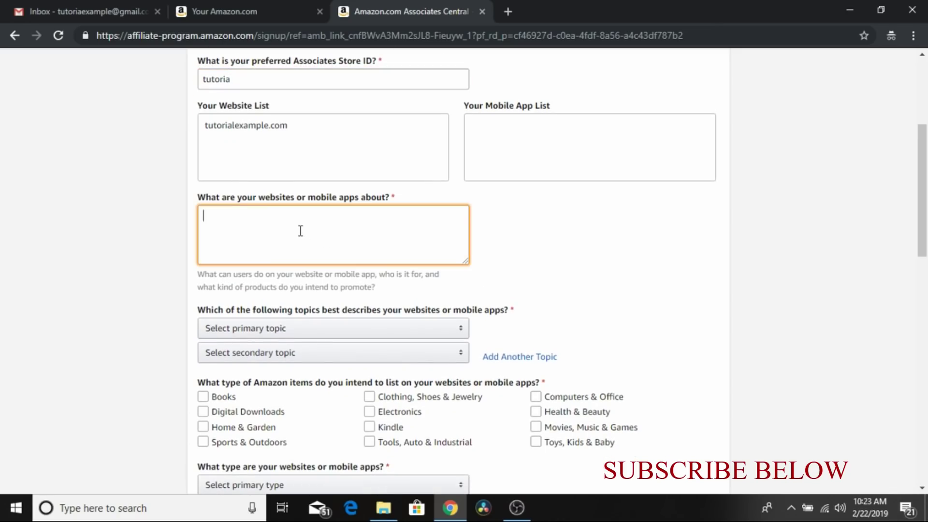
type("tutorials")
left_click(379, 329)
left_click(379, 329)
left_click(285, 166)
left_click(309, 329)
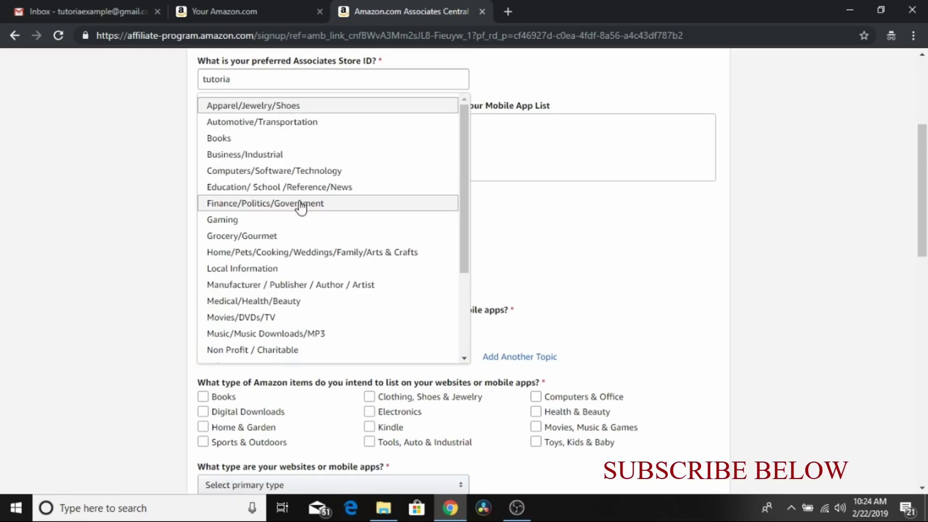
left_click(219, 138)
Tick item types Books, Digital Downloads, Home & Garden, Sports & Outdoors, Electronics, Movies, Music & Games
left_click(203, 396)
left_click(203, 411)
left_click(203, 426)
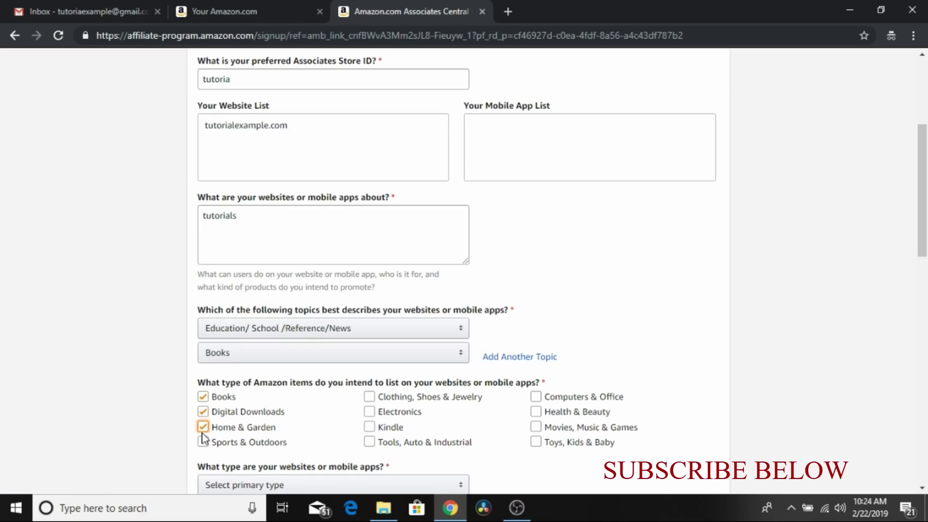
left_click(203, 442)
left_click(370, 412)
left_click(536, 426)
left_click(922, 488)
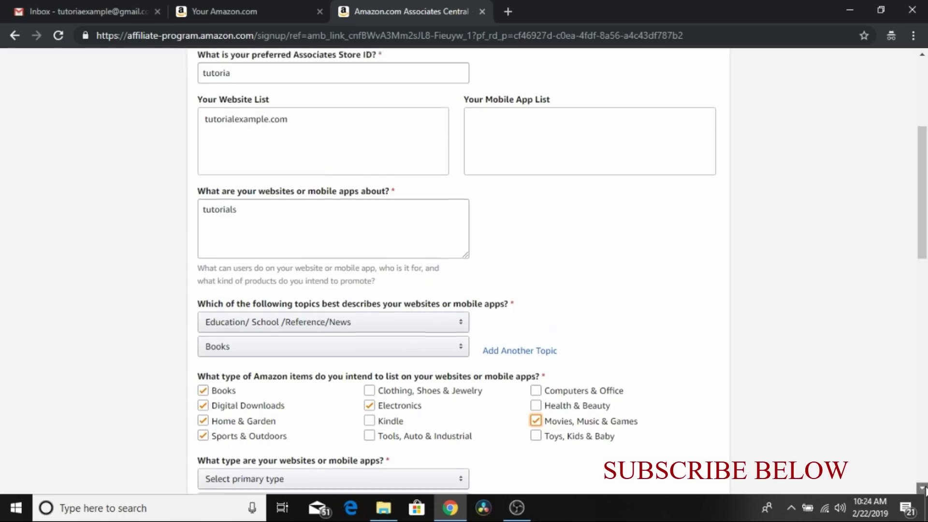
Set website types Blog and Content or Niche Website, with Paid Search and Email traffic
left_click(304, 216)
left_click(270, 219)
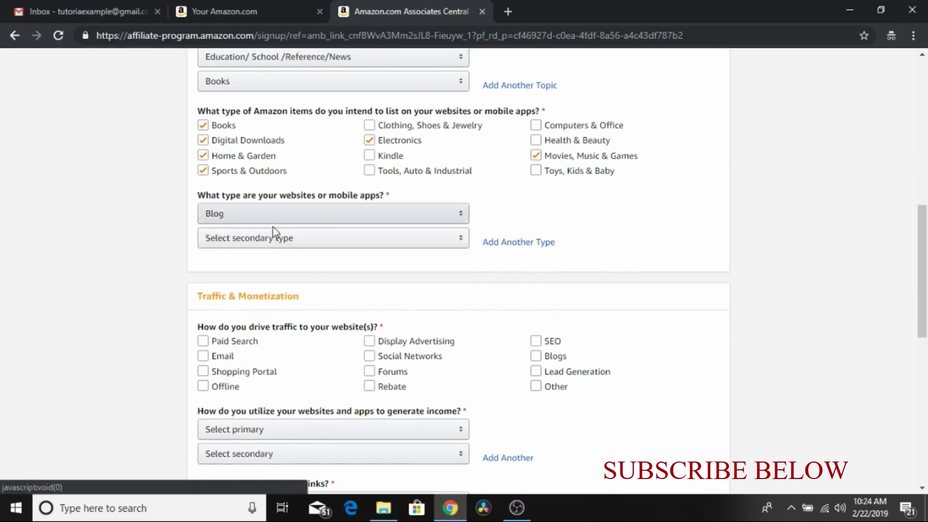
left_click(276, 217)
left_click(282, 273)
left_click(203, 341)
left_click(203, 356)
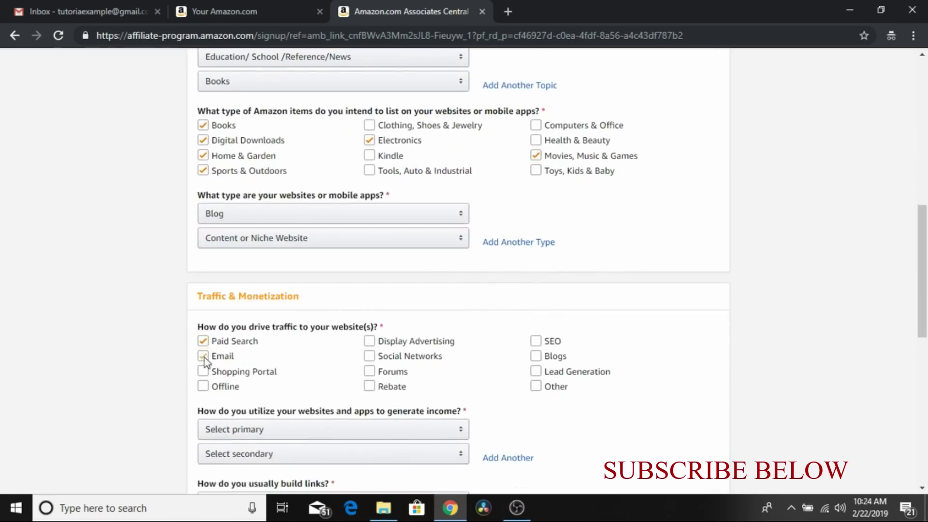
scroll(922, 489, "down", 4)
Choose income via Other Affiliate Programs and Display Advertising, Blog Editor links, under 500 visitors
left_click(362, 214)
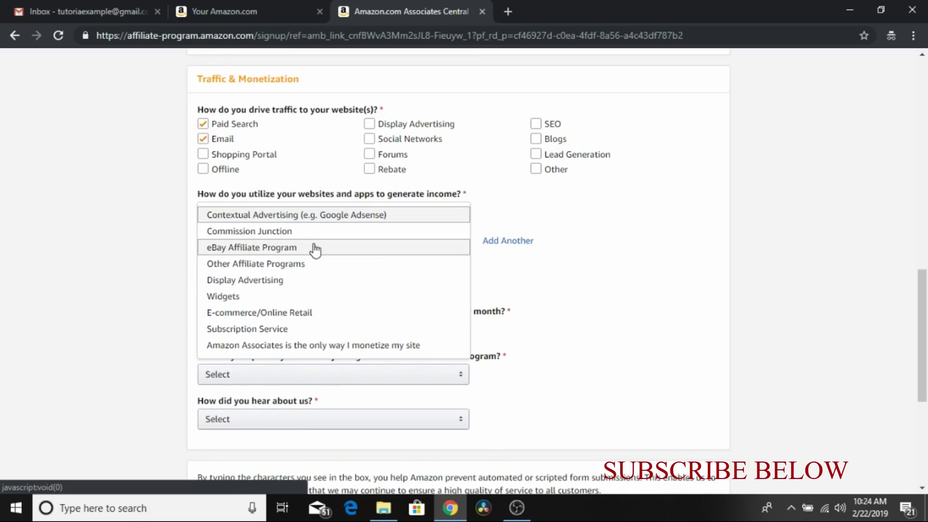
left_click(295, 263)
left_click(292, 239)
left_click(283, 305)
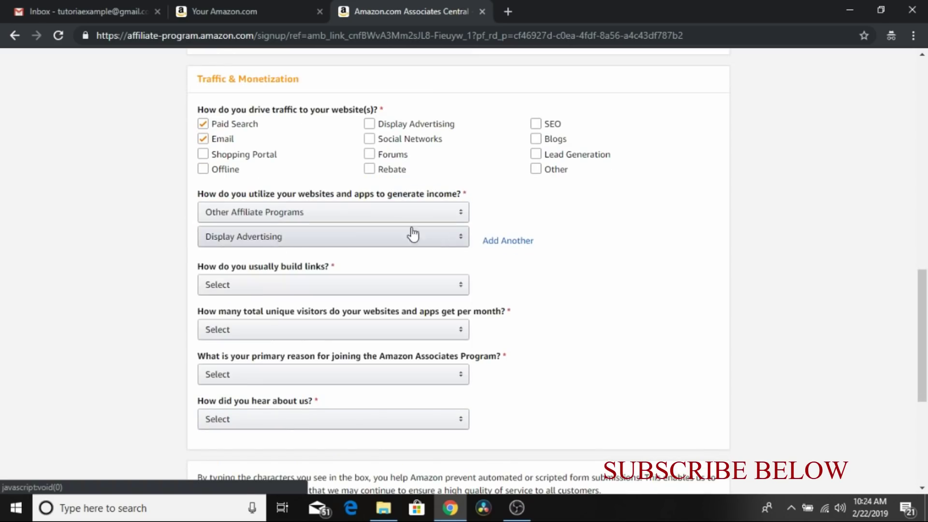
left_click(318, 288)
left_click(300, 286)
left_click(301, 330)
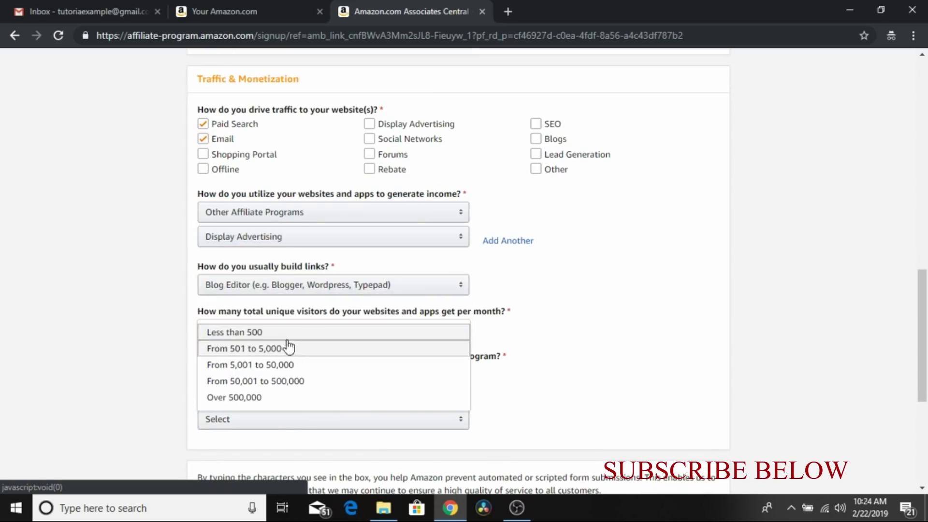
left_click(290, 331)
Give 'To monetize my site' as the reason and Online Search as how you heard
left_click(271, 378)
left_click(266, 392)
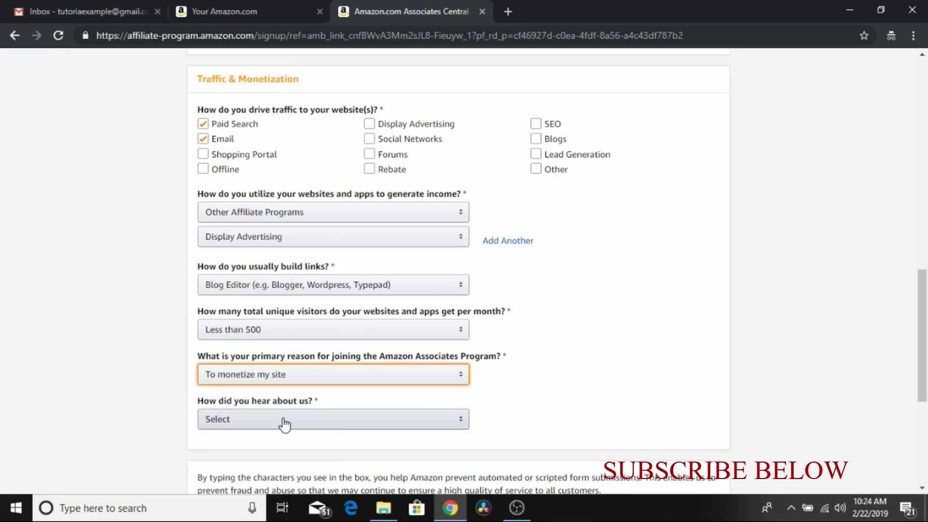
left_click(283, 420)
left_click(234, 399)
scroll(459, 271, "down", 2)
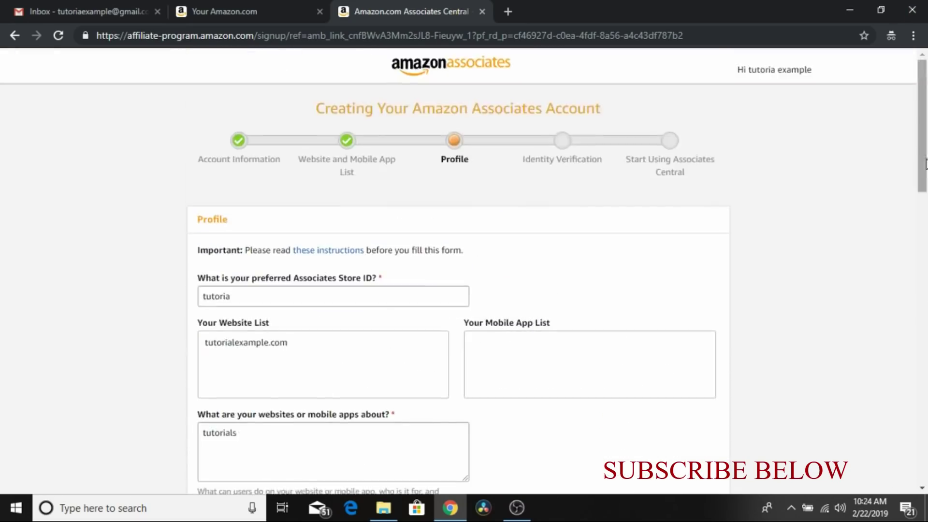
scroll(459, 271, "down", 6)
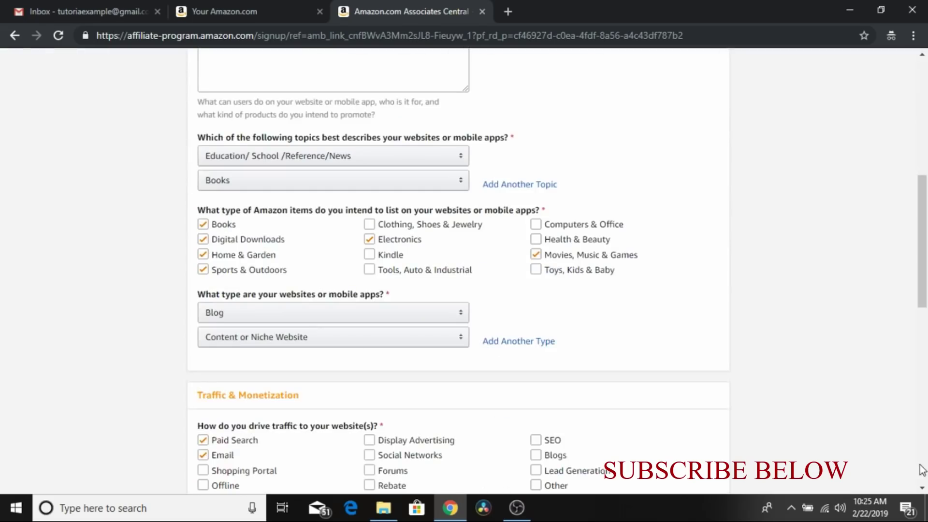
left_click(922, 489)
Enter the captcha 'w2mn' and submit the profile
scroll(922, 490, "down", 9)
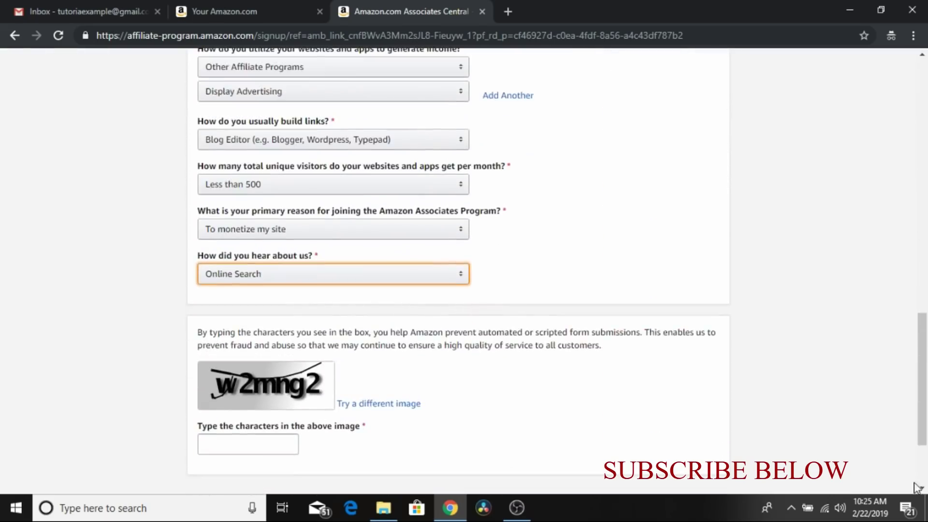
scroll(922, 489, "down", 2)
left_click(266, 366)
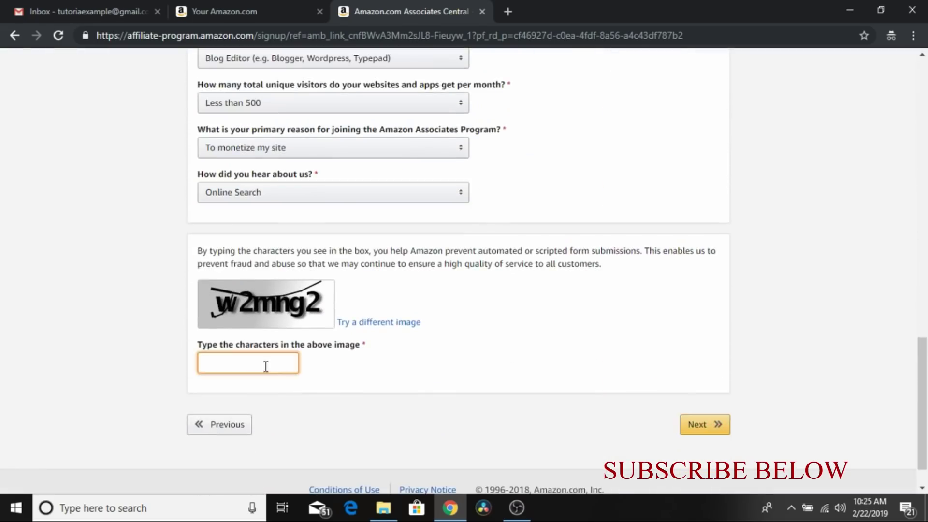
type("w2mng2")
left_click(691, 426)
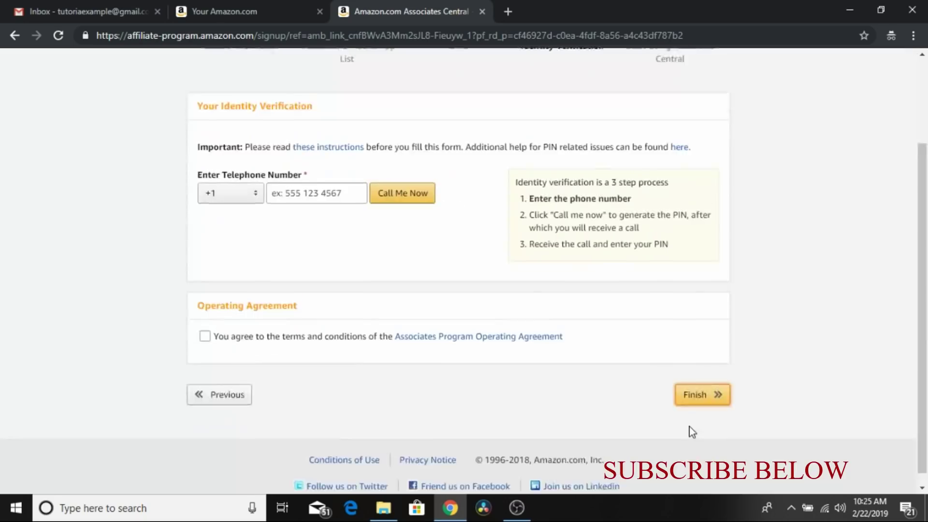
Scroll back up the Identity Verification page
scroll(689, 427, "up", 3)
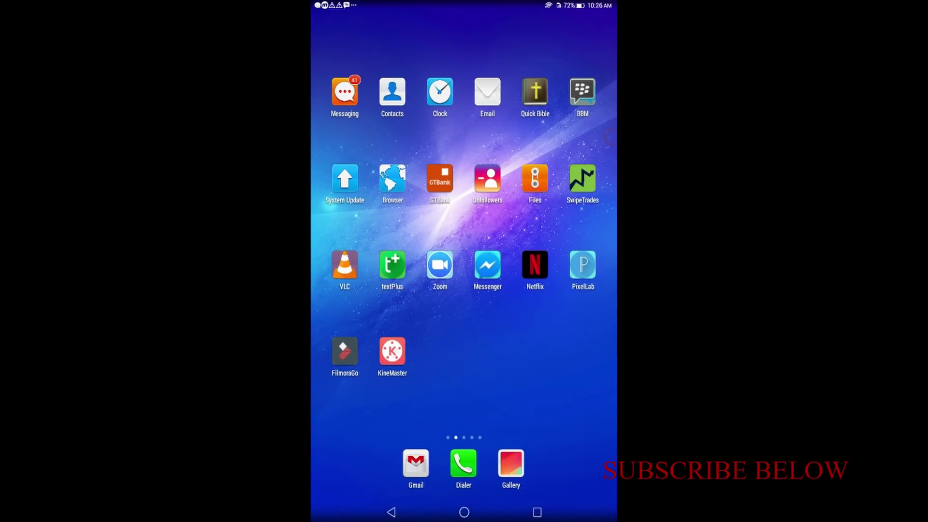
Connect ExpressVPN to USA - New York, trusting the app, then launch textPlus
left_click_drag(556, 314, 386, 314)
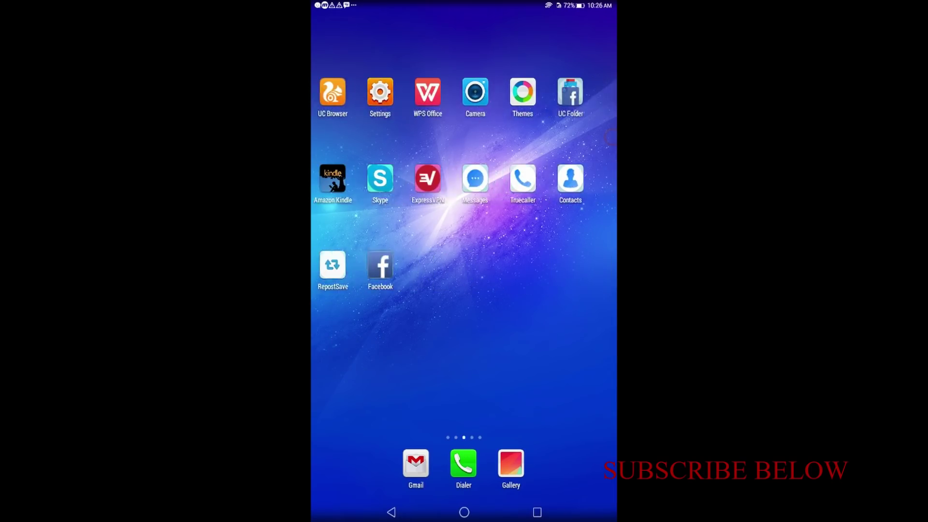
left_click(440, 179)
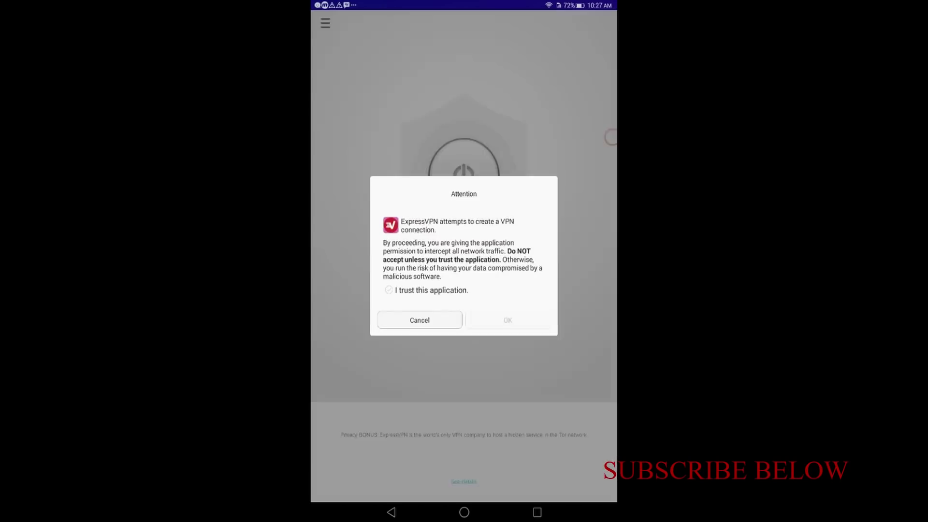
left_click(387, 290)
left_click(508, 321)
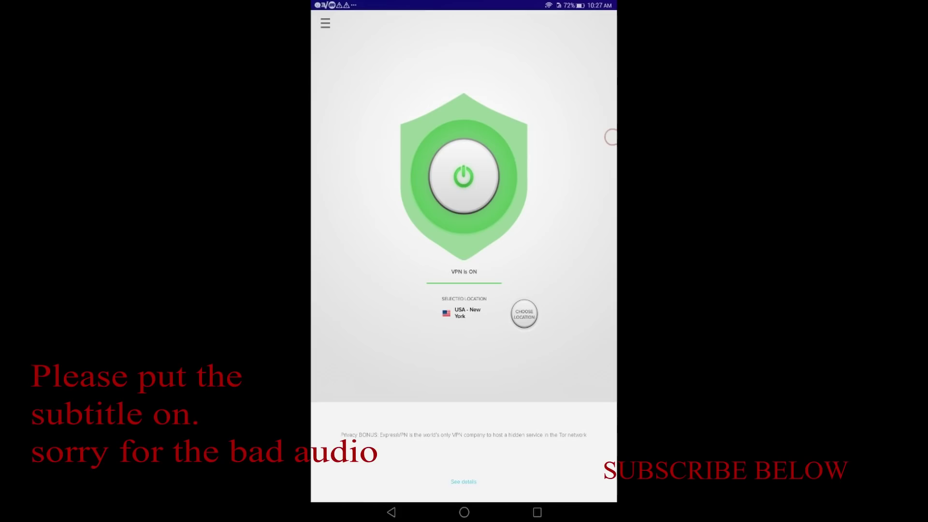
left_click(464, 512)
left_click(391, 265)
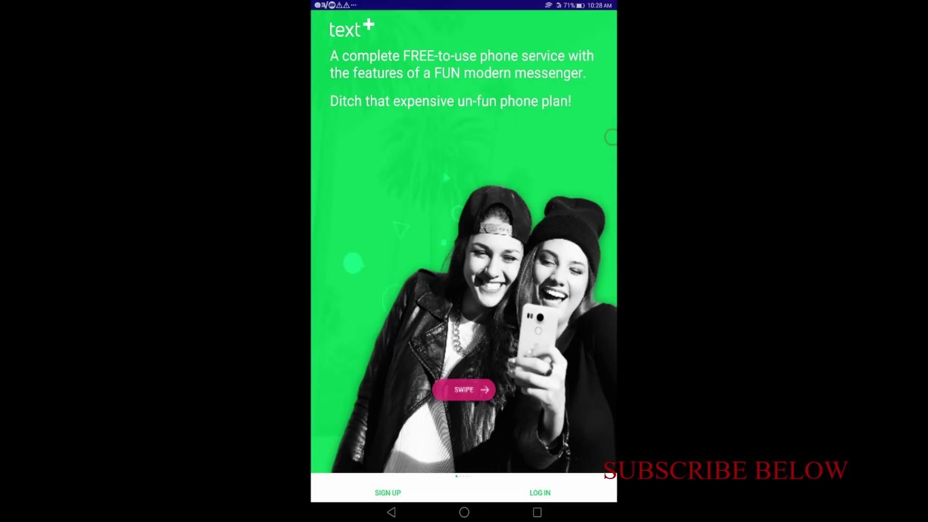
Sign up for a textPlus account with a password, accepting the terms of use
left_click(388, 493)
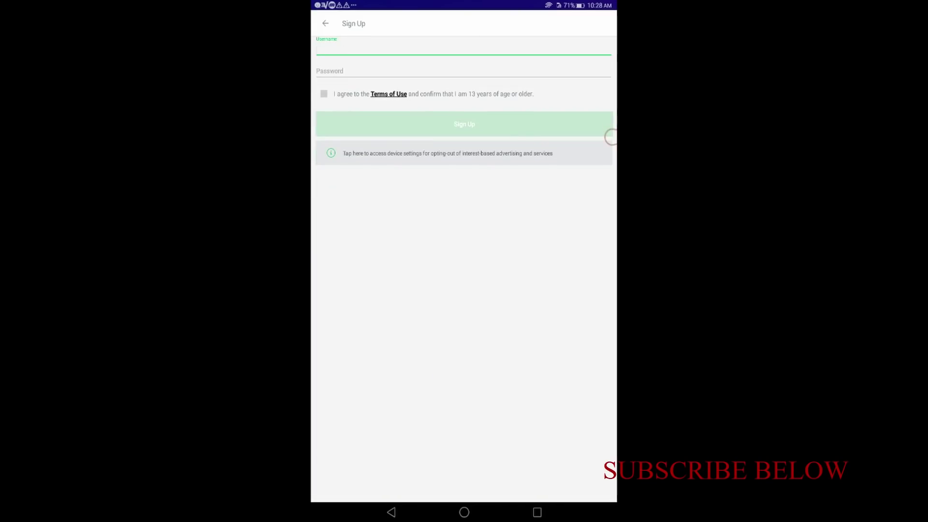
type("tutoria")
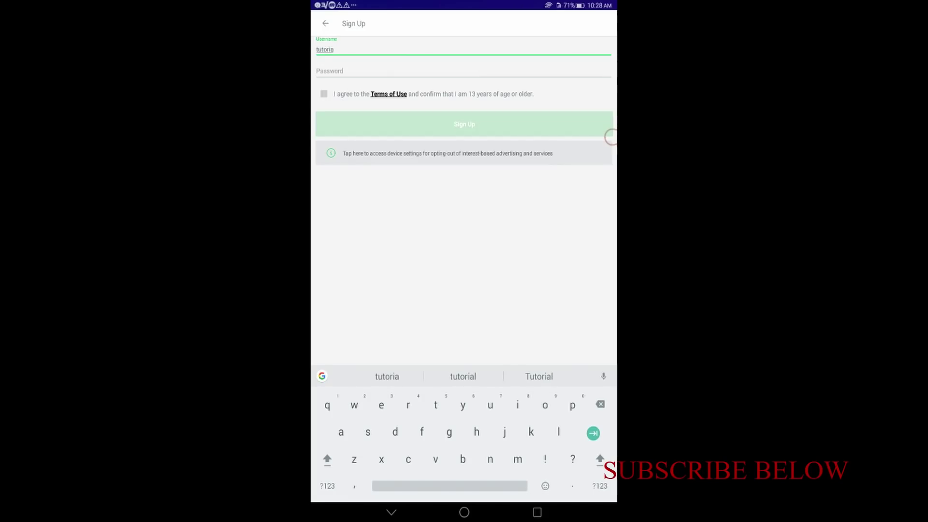
key("Tab")
type("tutoria")
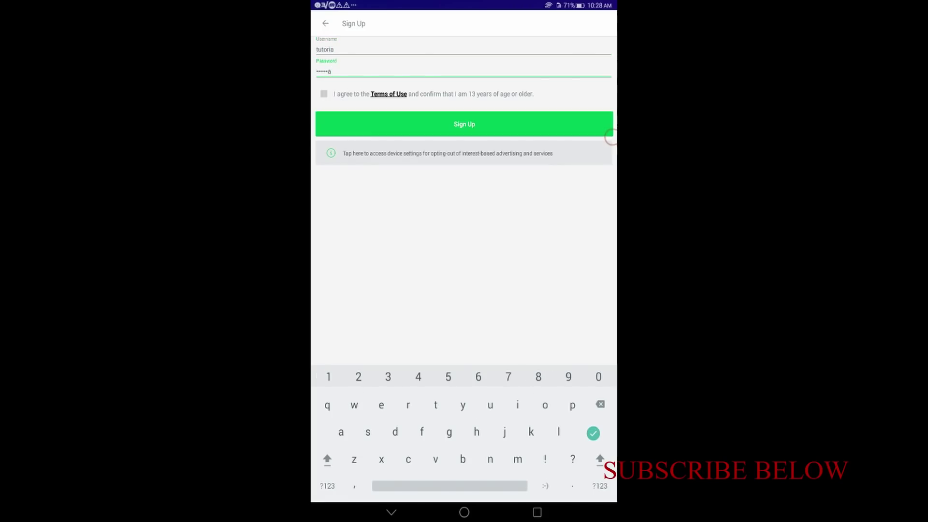
left_click(324, 94)
left_click(464, 124)
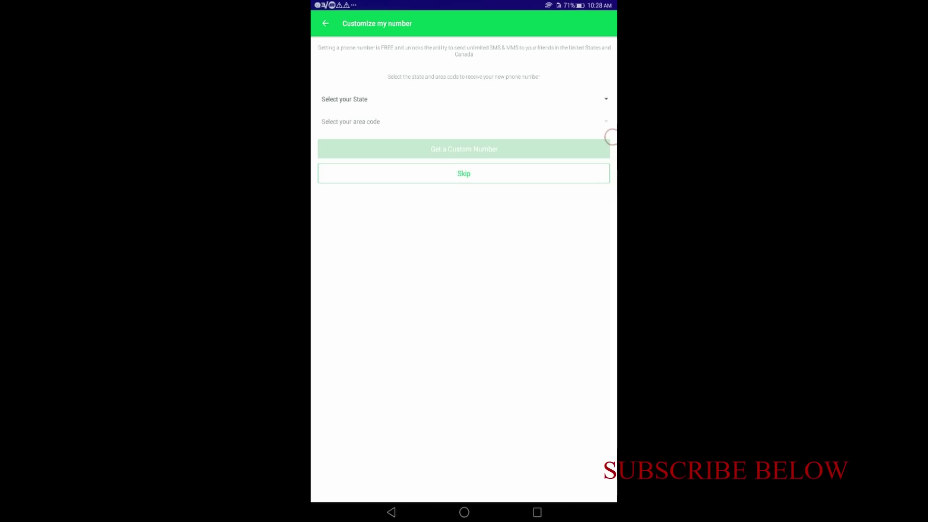
Get a custom Illinois number with area code 217, then lower the volume
left_click(464, 99)
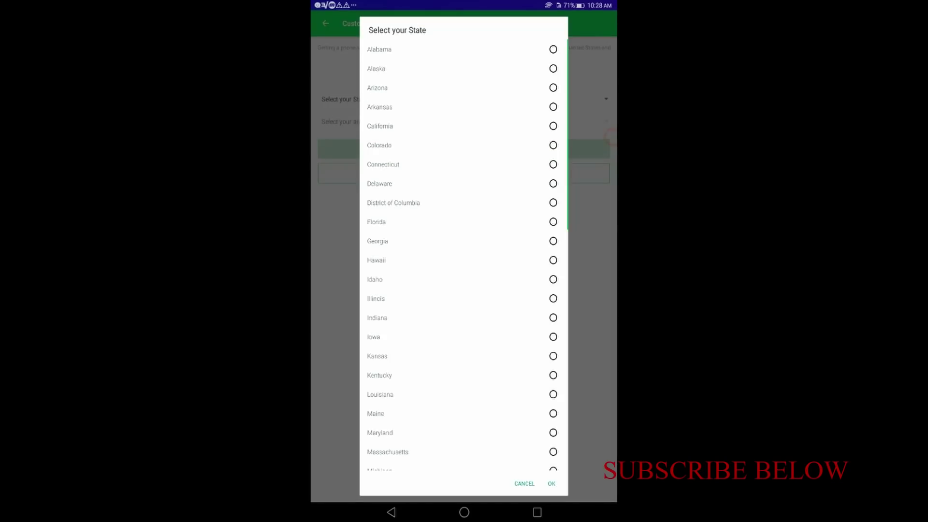
scroll(464, 255, "down", 10)
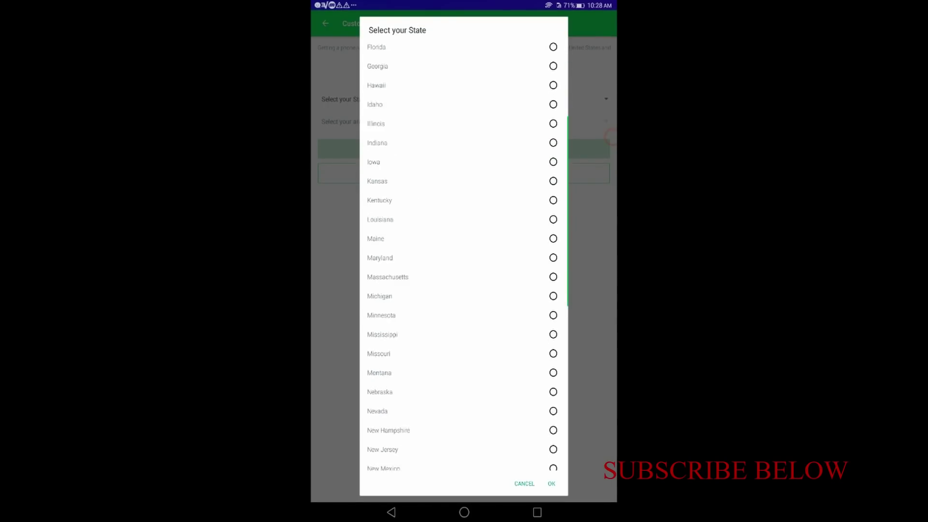
scroll(464, 255, "down", 5)
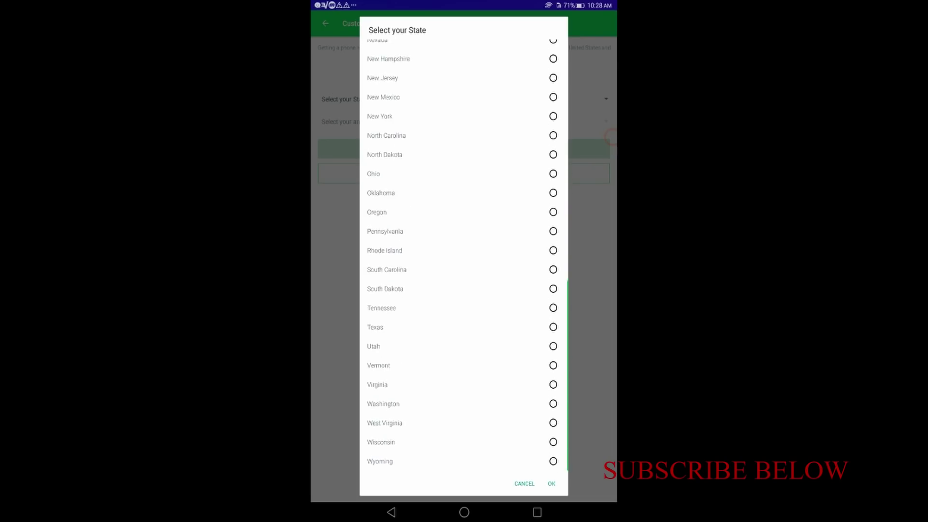
scroll(464, 255, "up", 9)
left_click(387, 60)
scroll(464, 255, "up", 5)
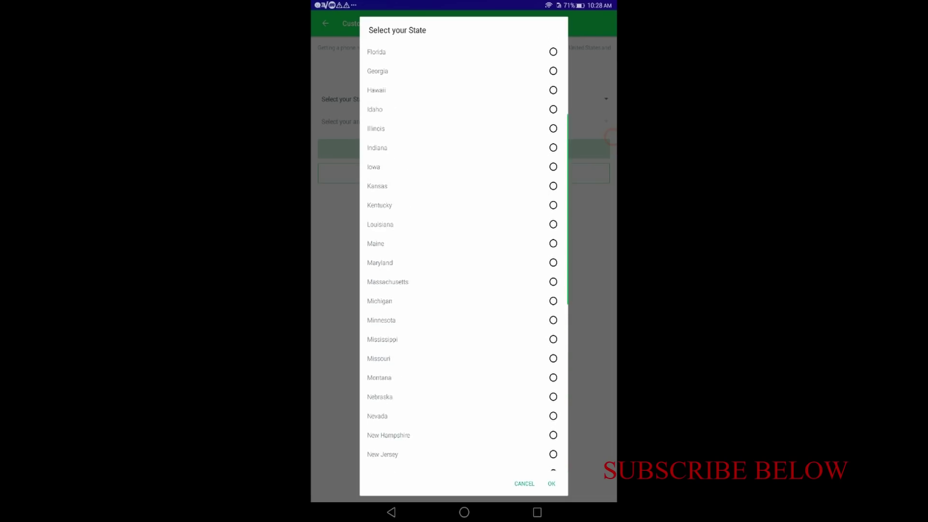
left_click(552, 484)
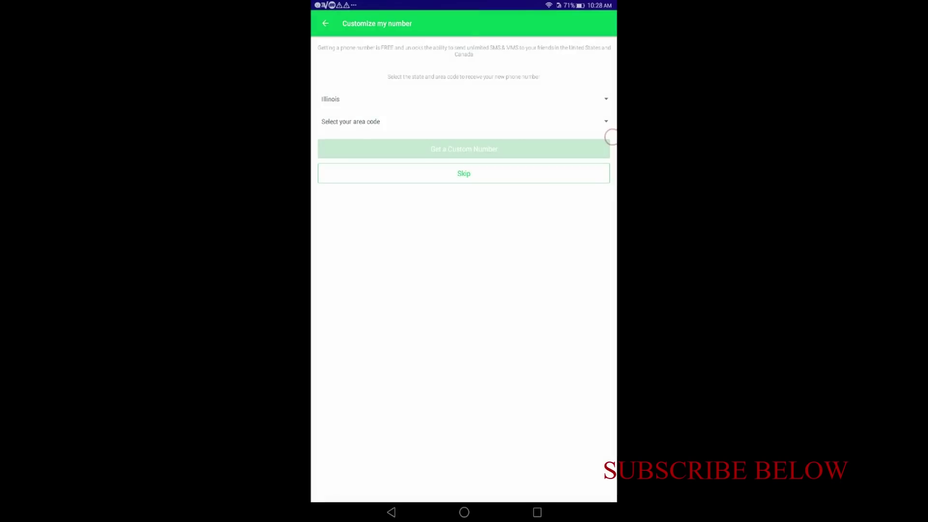
left_click(610, 136)
left_click(551, 385)
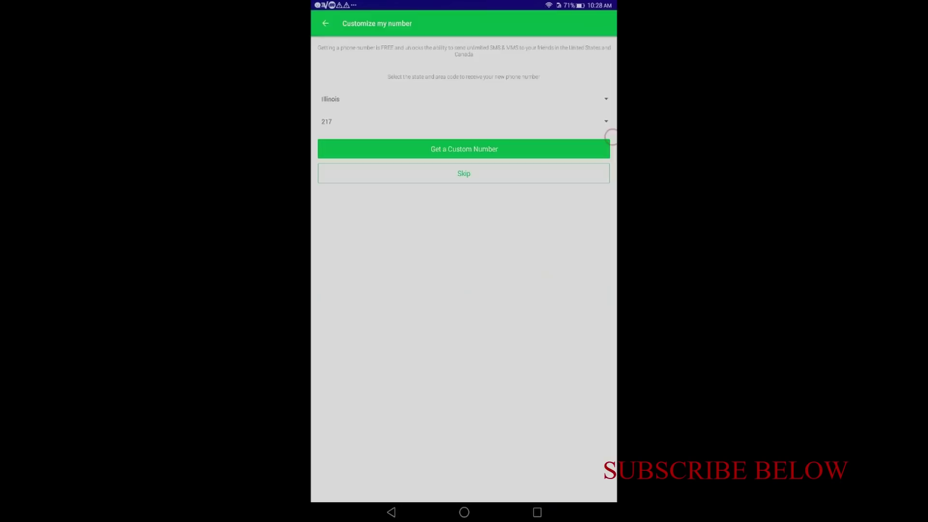
left_click(464, 149)
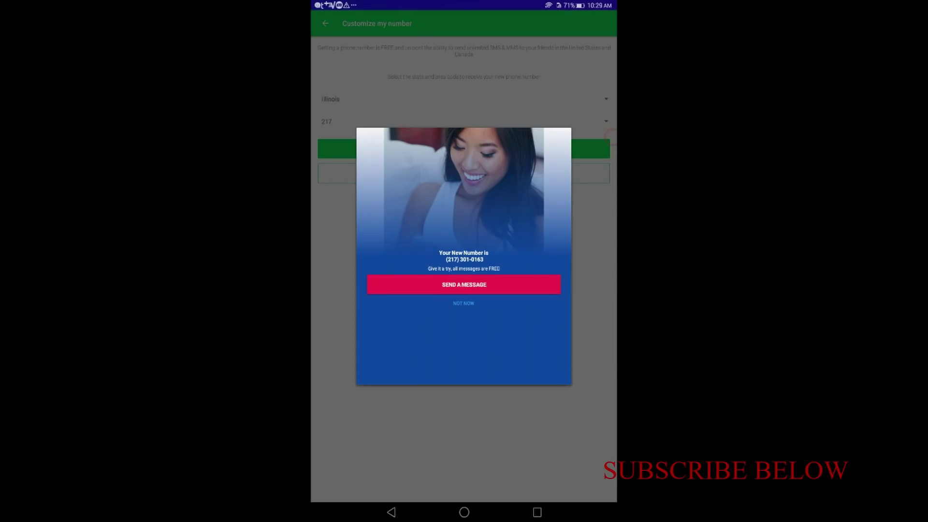
key("XF86AudioLowerVolume")
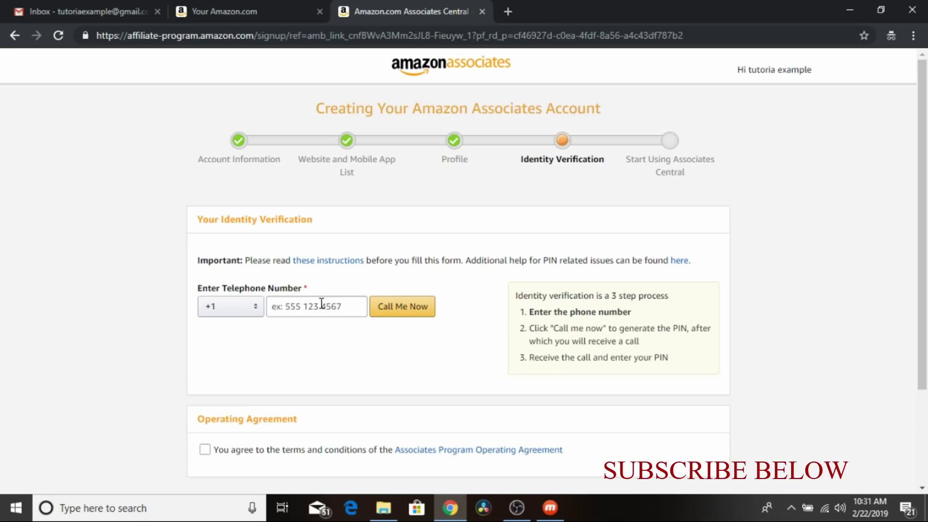
Enter the new textPlus phone number and request the verification call
left_click(322, 304)
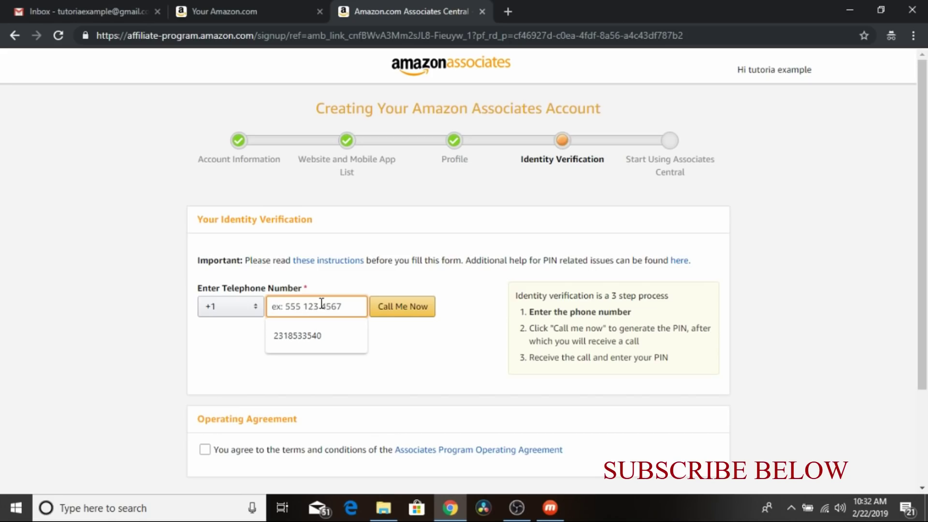
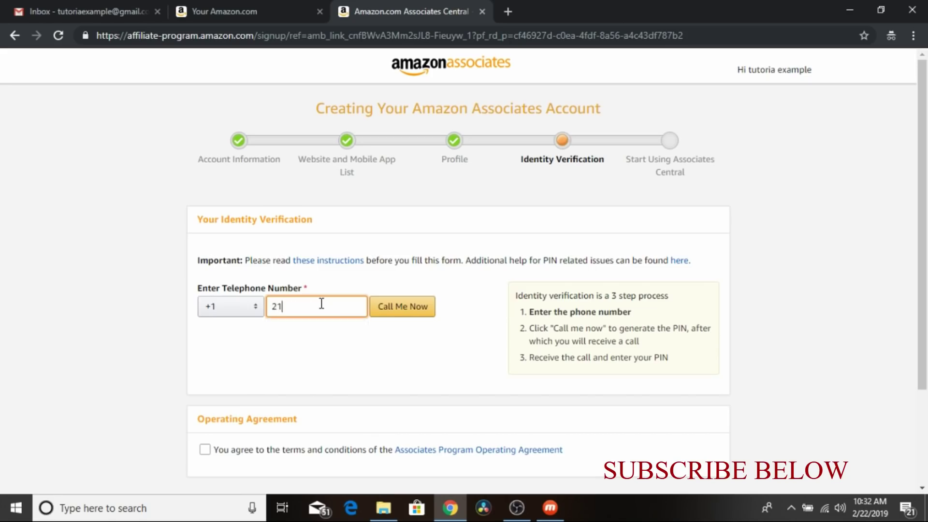
left_click(383, 311)
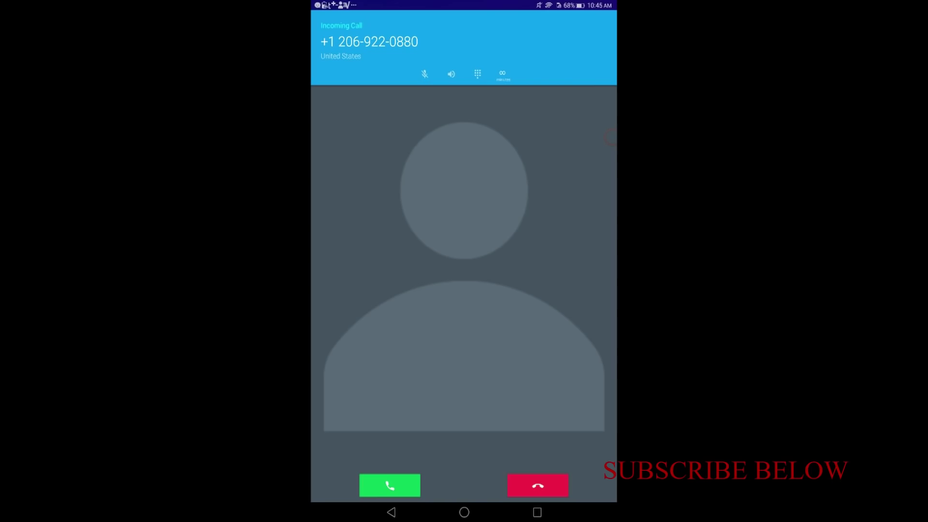
Answer Amazon's incoming verification call on the tablet
left_click(390, 485)
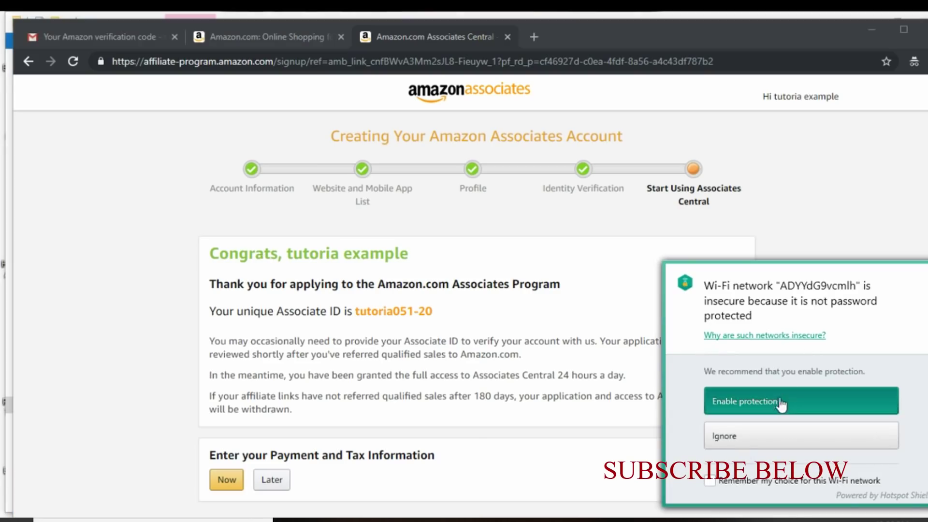
left_click(755, 437)
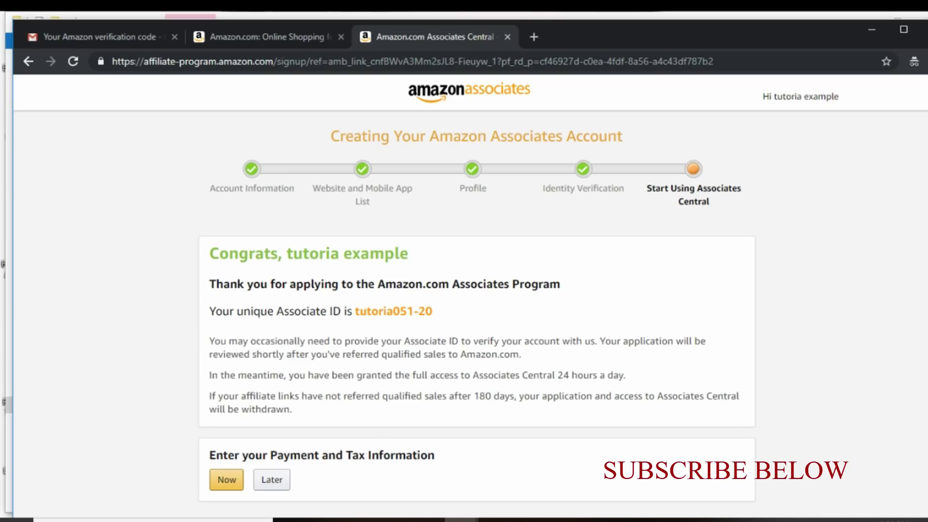
scroll(359, 333, "down", 2)
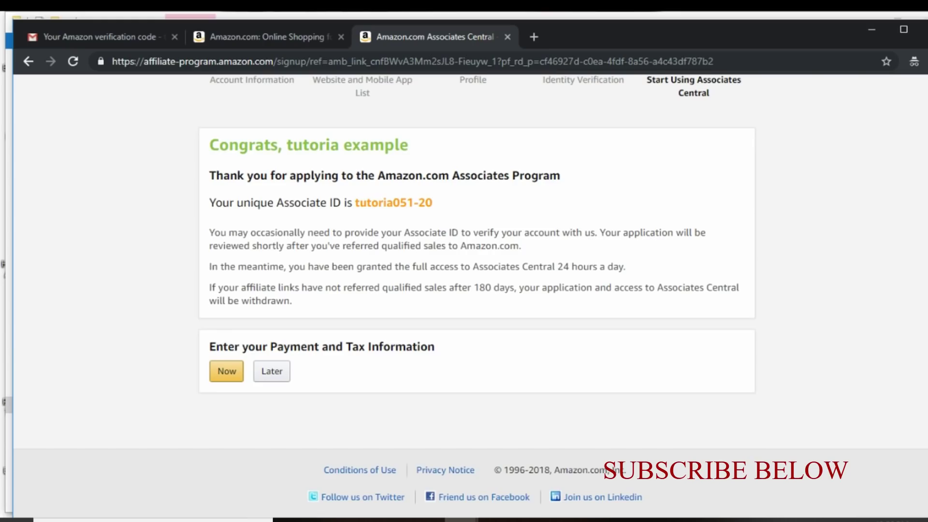
scroll(807, 152, "up", 3)
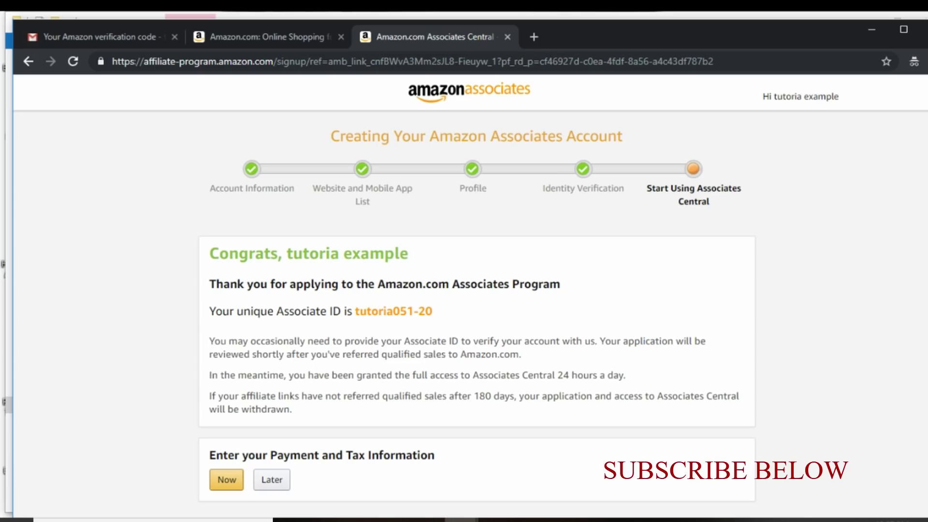
scroll(470, 287, "down", 3)
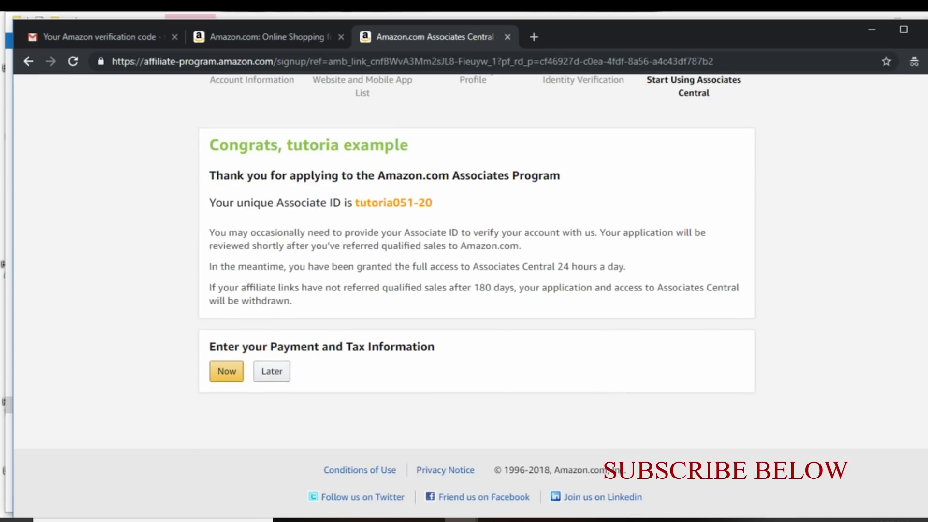
scroll(470, 287, "up", 3)
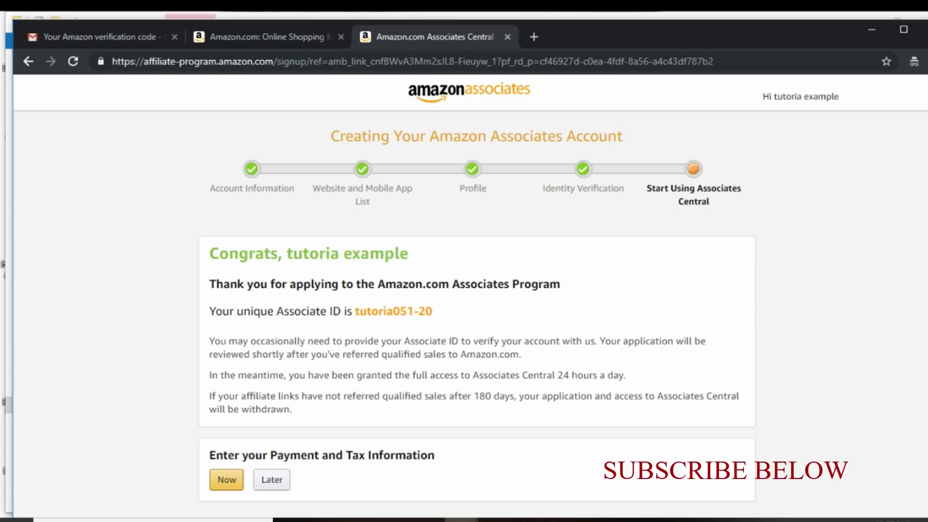
scroll(464, 290, "down", 3)
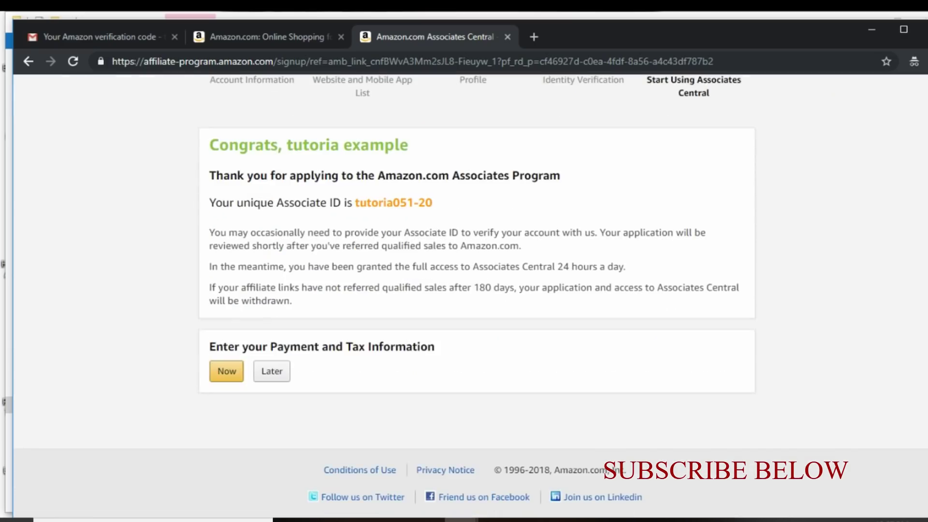
scroll(856, 147, "up", 3)
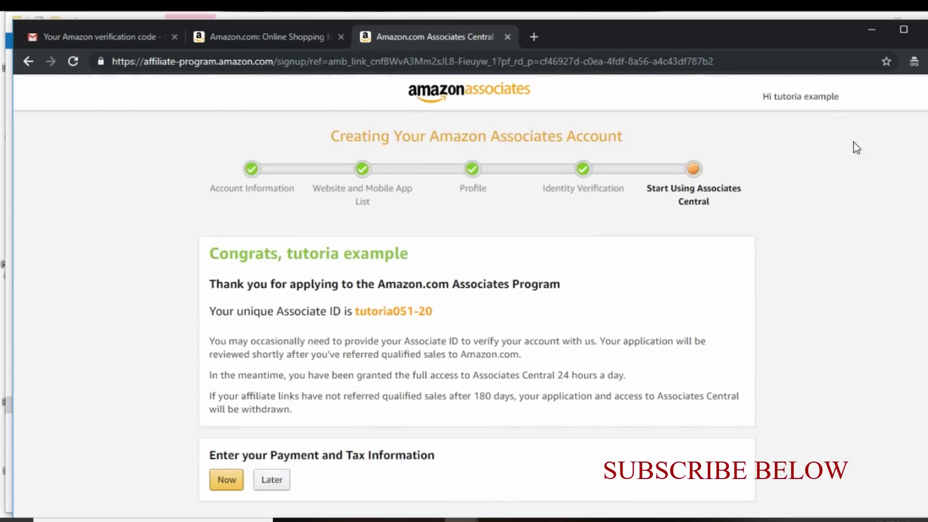